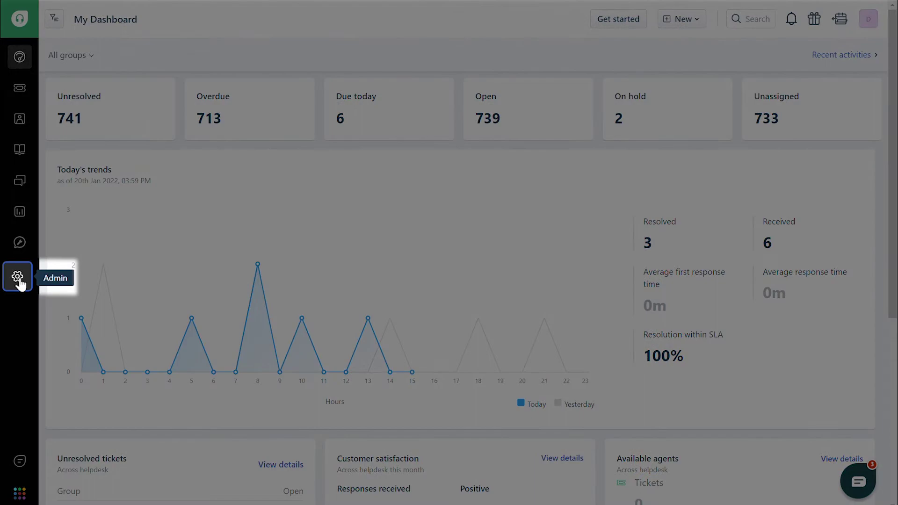
# Switch off the 'Agent Closes the Ticket' requester email notification, then go back to Admin settings
pyautogui.click(18, 278)
pyautogui.scroll(-5, 376, 409)
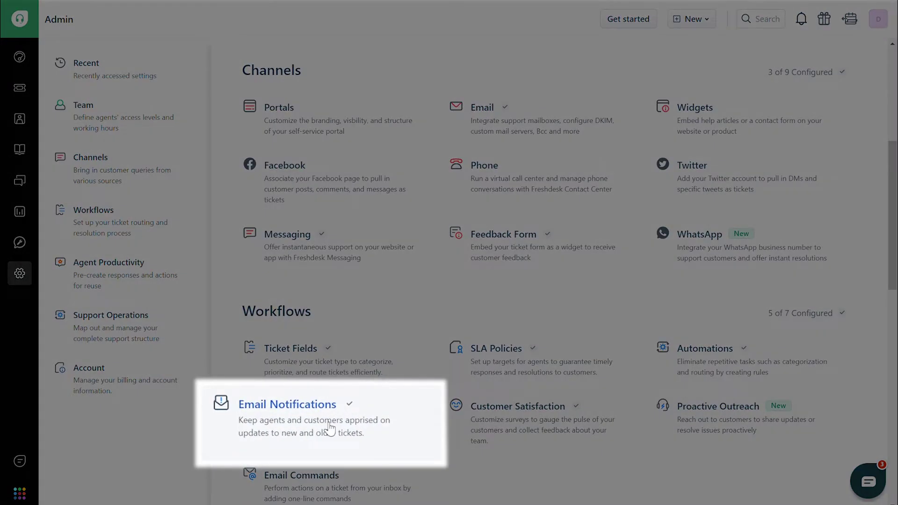
pyautogui.click(330, 428)
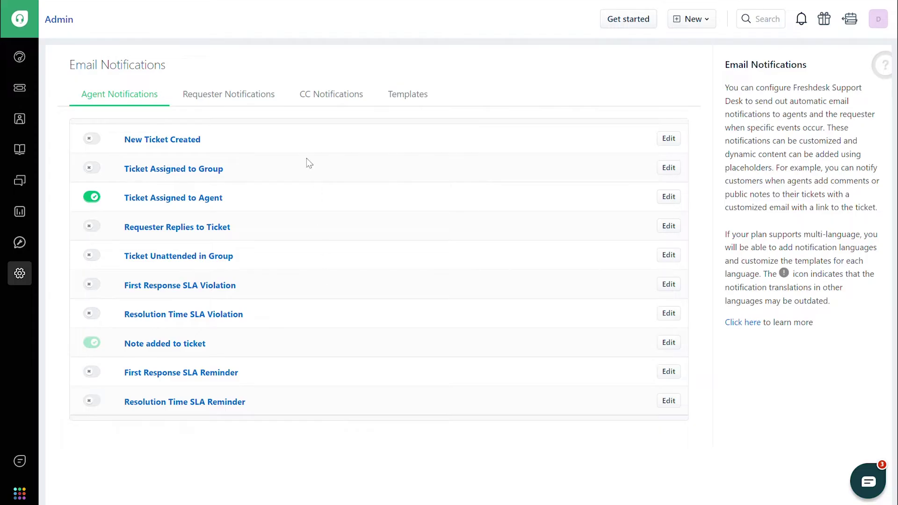
pyautogui.click(257, 96)
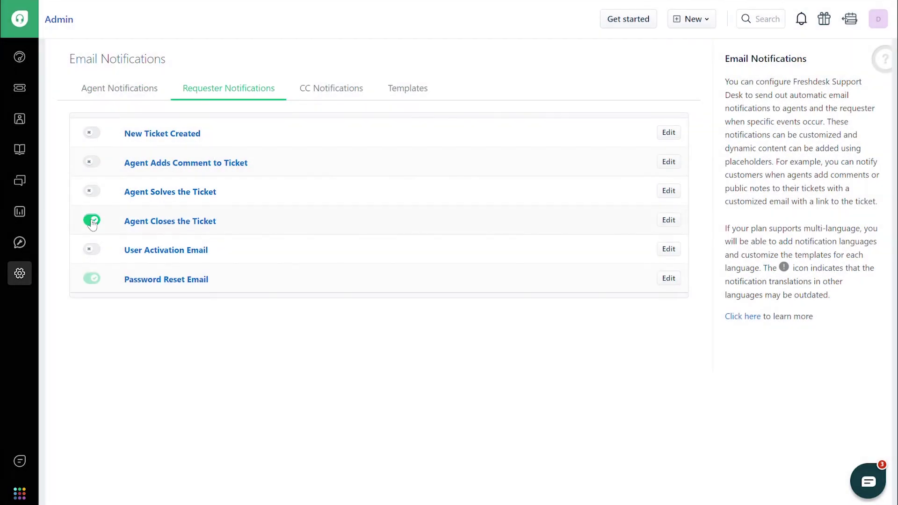
pyautogui.click(91, 221)
pyautogui.click(18, 276)
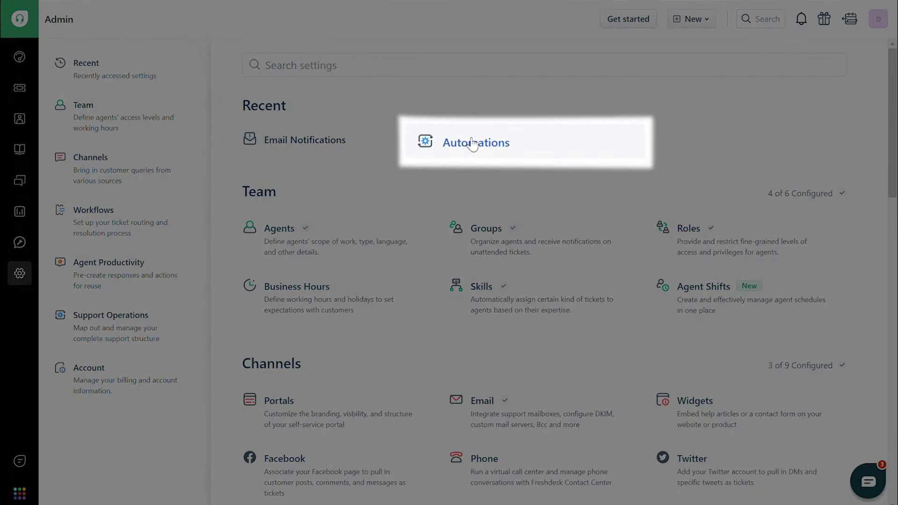
# Start a new Ticket Updates automation rule named 'Merged Tickets'
pyautogui.click(470, 143)
pyautogui.click(187, 194)
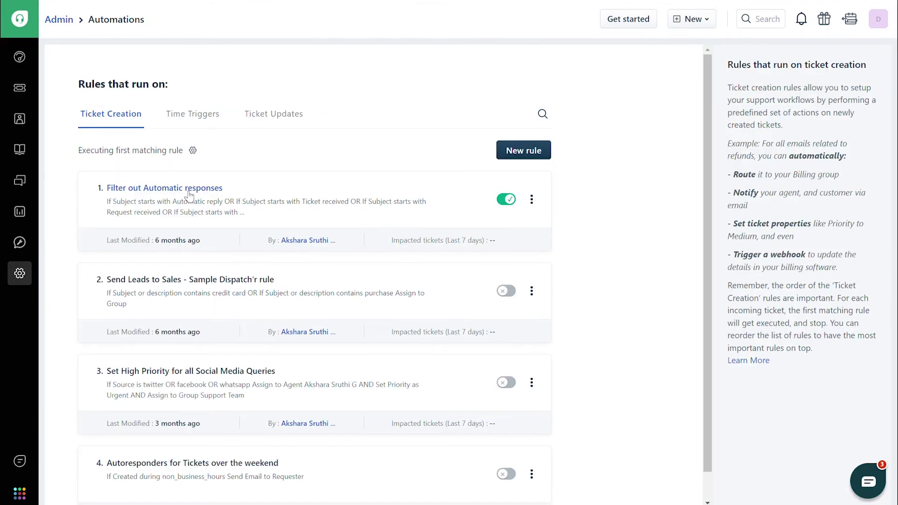
pyautogui.click(281, 112)
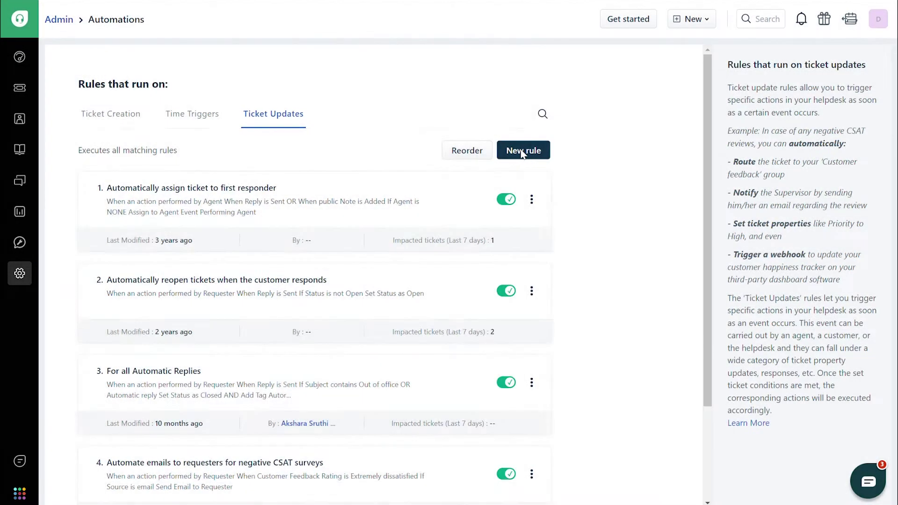
pyautogui.click(523, 151)
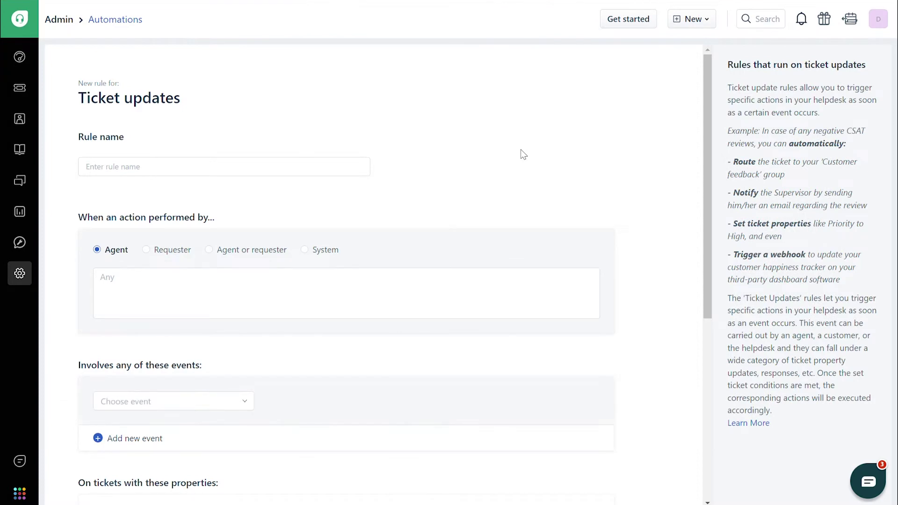
pyautogui.click(313, 171)
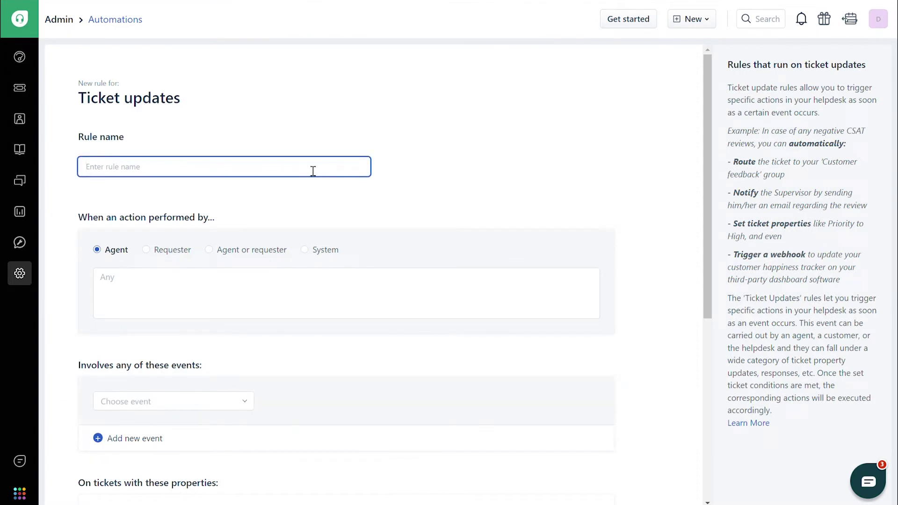
pyautogui.write('Merged T')
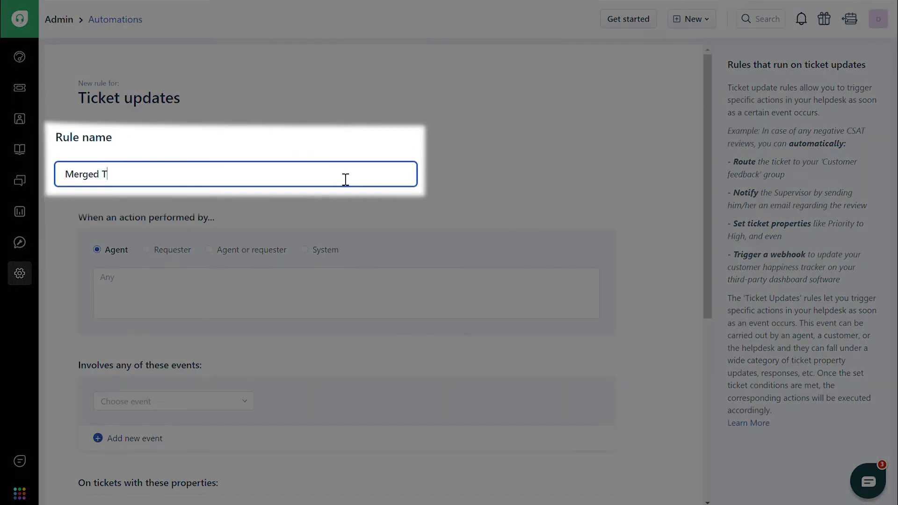
pyautogui.write('ickets')
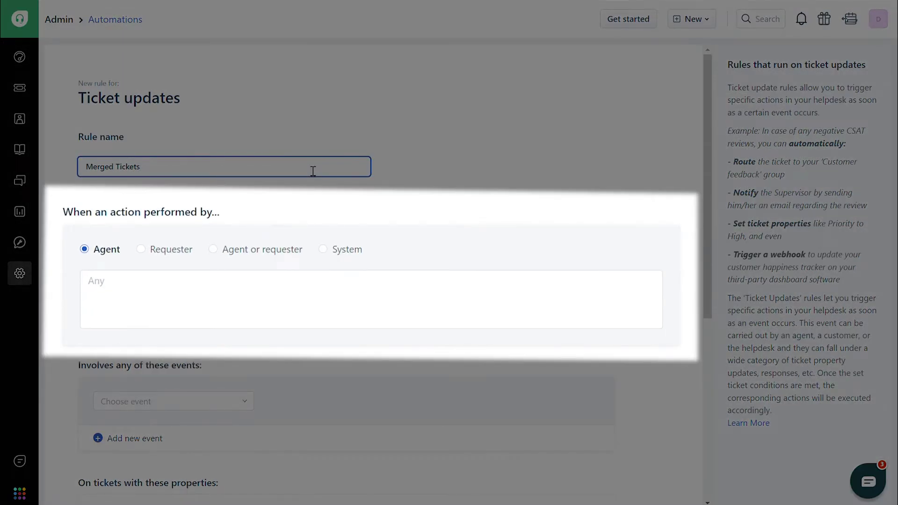
# Trigger the rule when an agent adds a private note
pyautogui.click(111, 255)
pyautogui.scroll(-2, 111, 255)
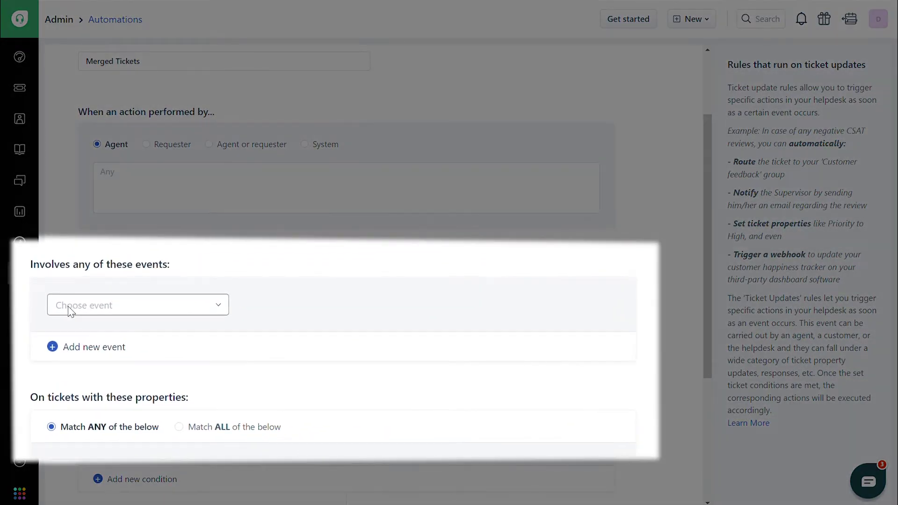
pyautogui.click(71, 312)
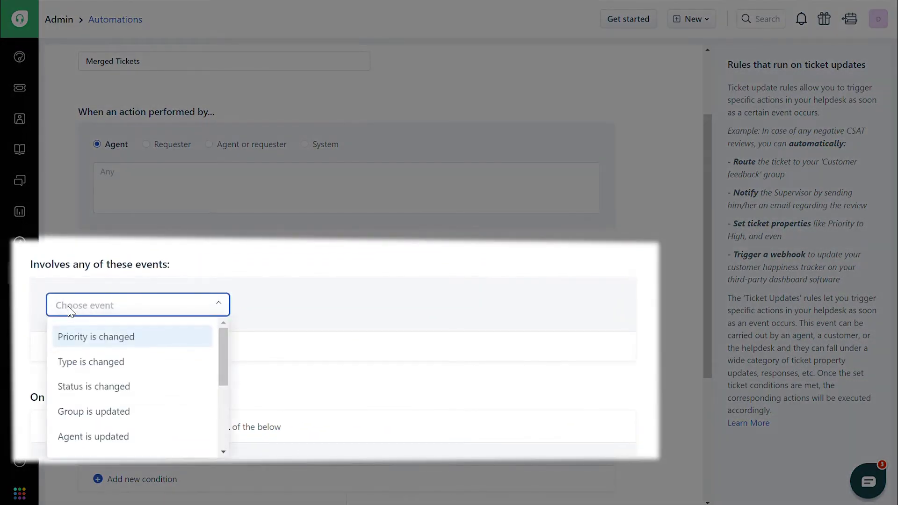
pyautogui.scroll(-2, 91, 356)
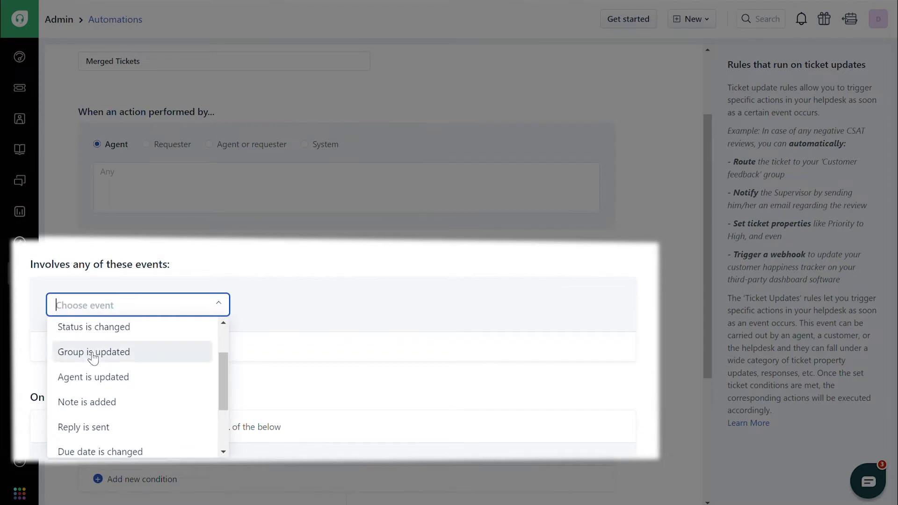
pyautogui.click(92, 403)
pyautogui.click(281, 305)
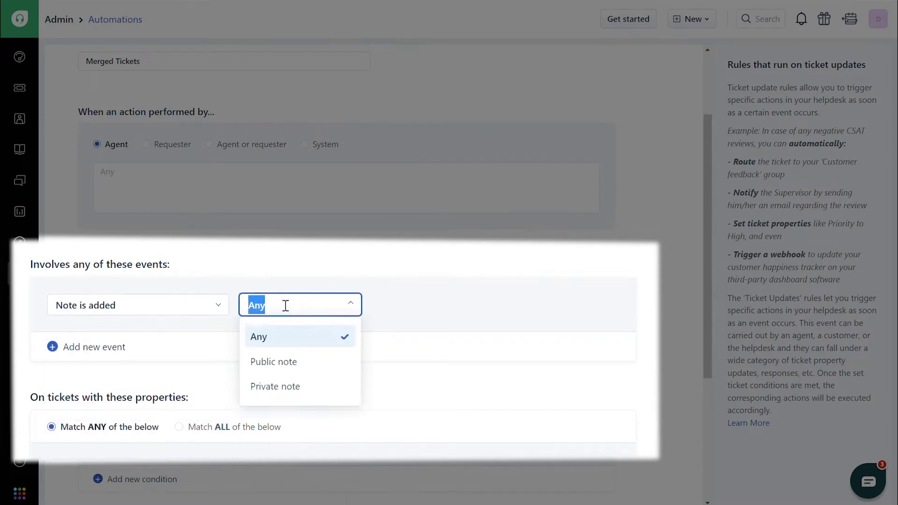
pyautogui.click(273, 388)
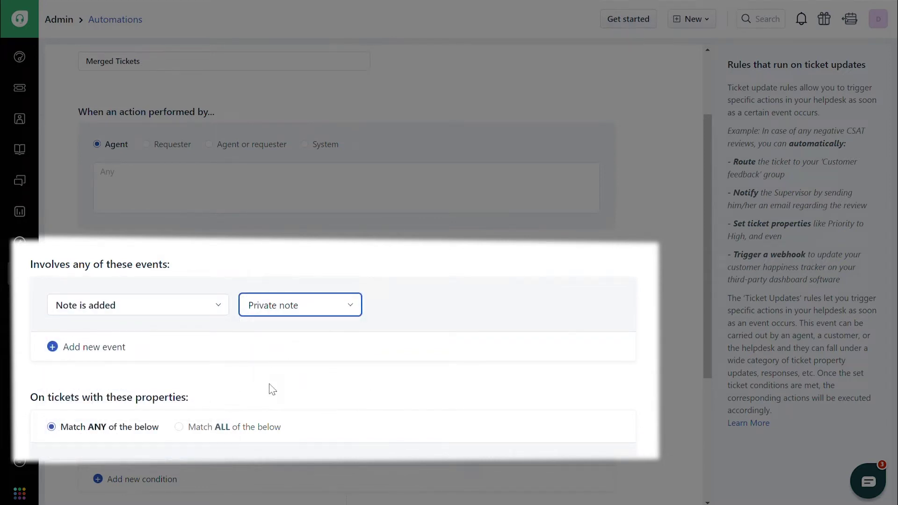
# Add the condition Last interaction is 'The ticket is closed and merged into'
pyautogui.scroll(-3, 290, 366)
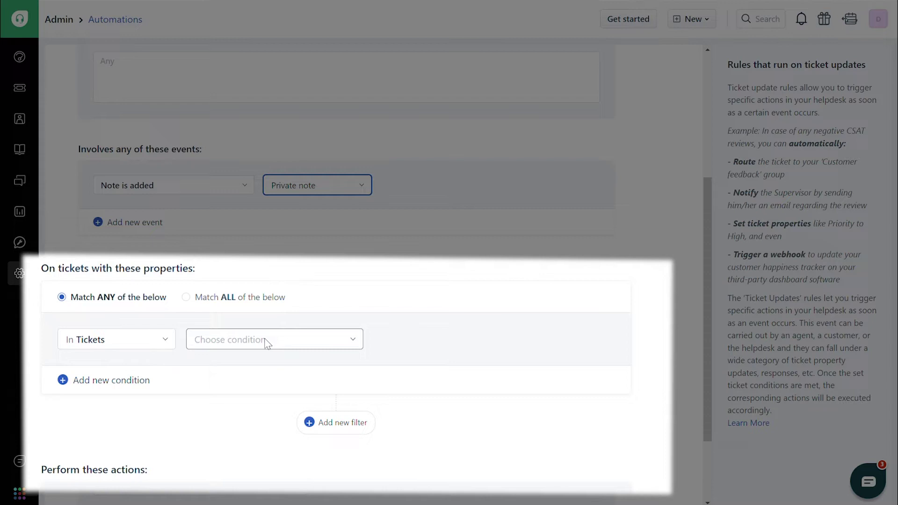
pyautogui.click(266, 343)
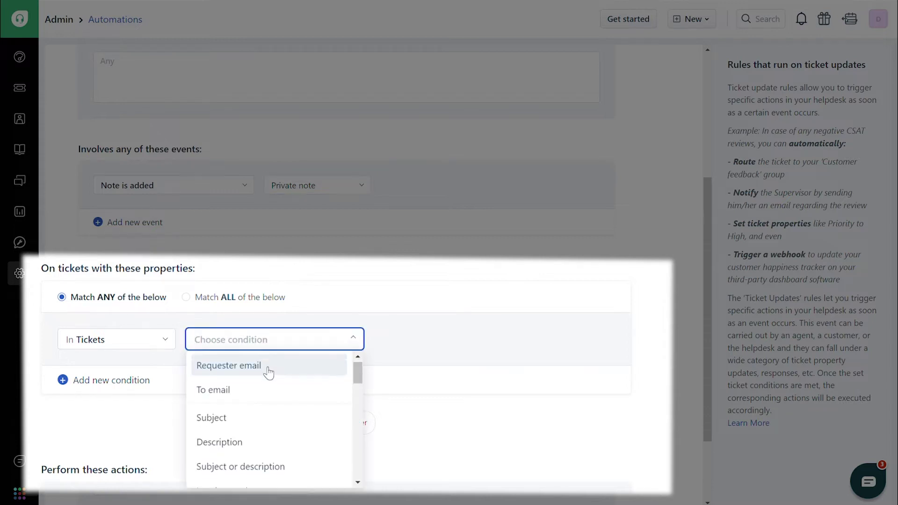
pyautogui.scroll(-3, 266, 372)
pyautogui.click(266, 372)
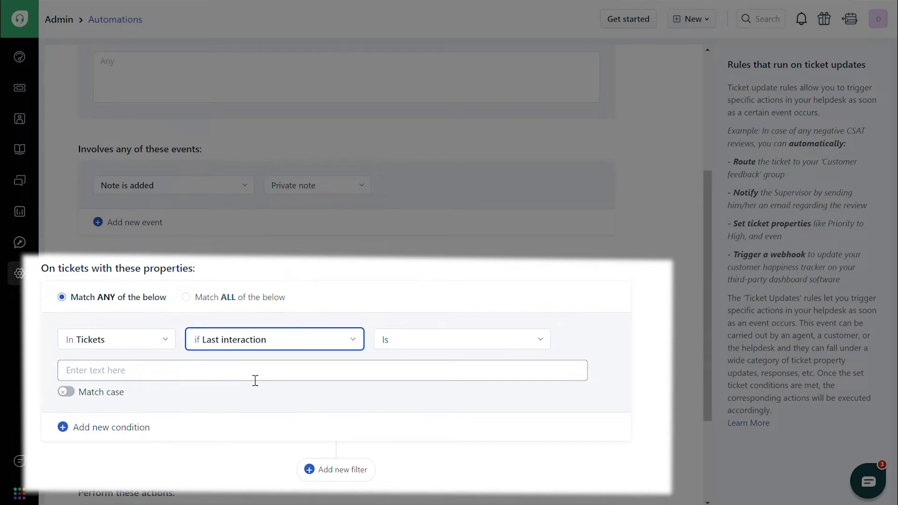
pyautogui.click(255, 380)
pyautogui.write('The ticket is closed and merged into')
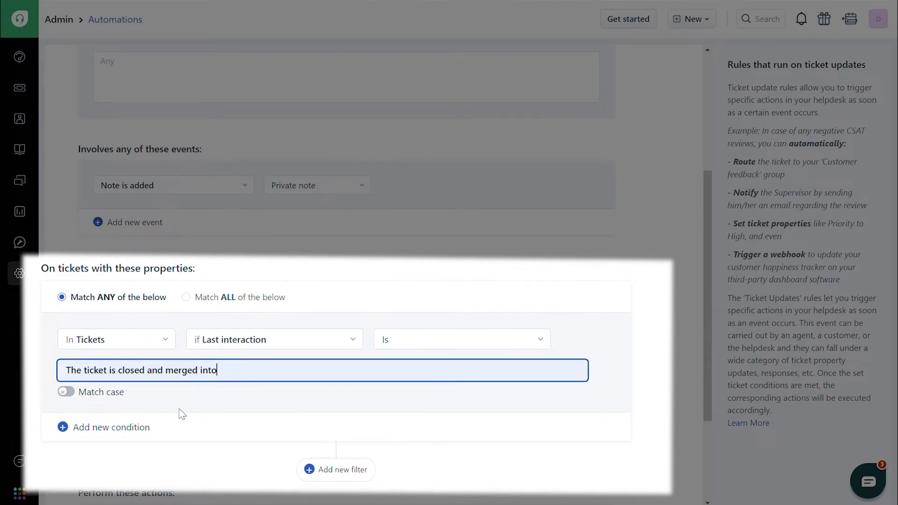
# Add an Add tag action and enter 'Merged ticket' as the tag
pyautogui.scroll(-3, 203, 398)
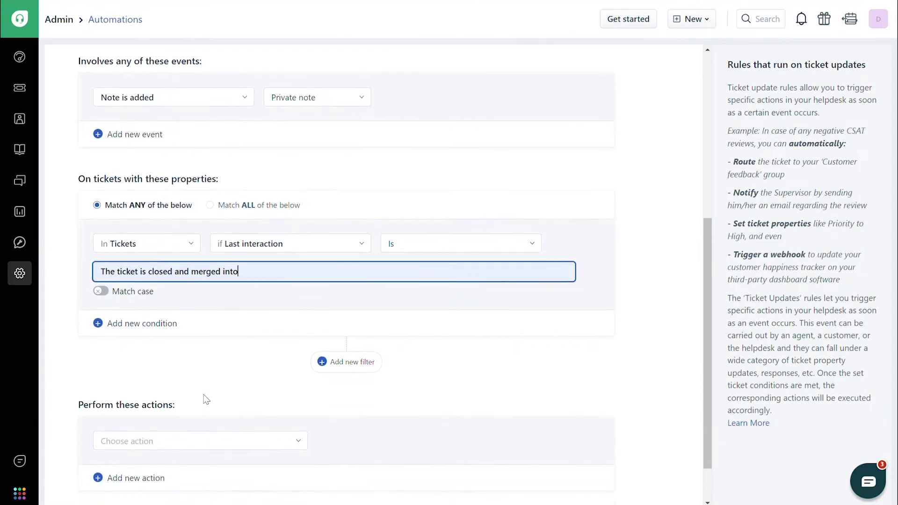
pyautogui.scroll(-1, 202, 397)
pyautogui.click(196, 418)
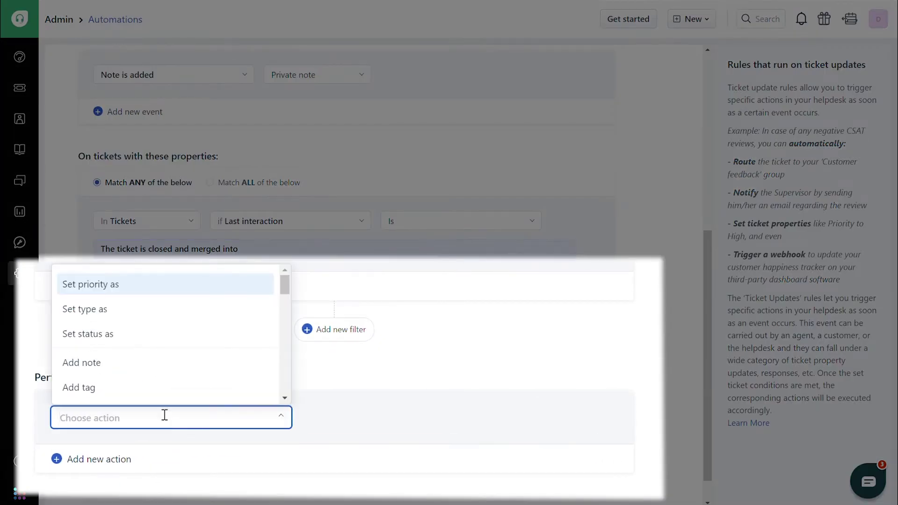
pyautogui.click(159, 398)
pyautogui.click(136, 450)
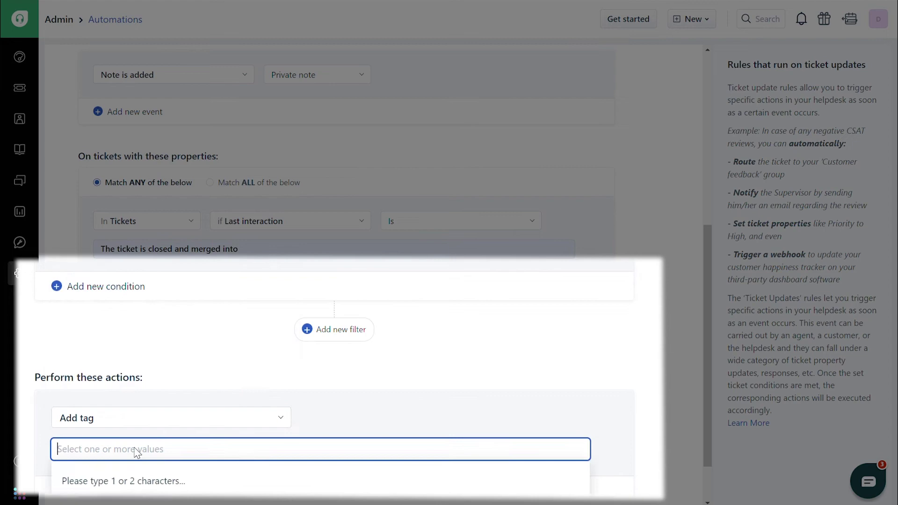
pyautogui.write('Merged tick')
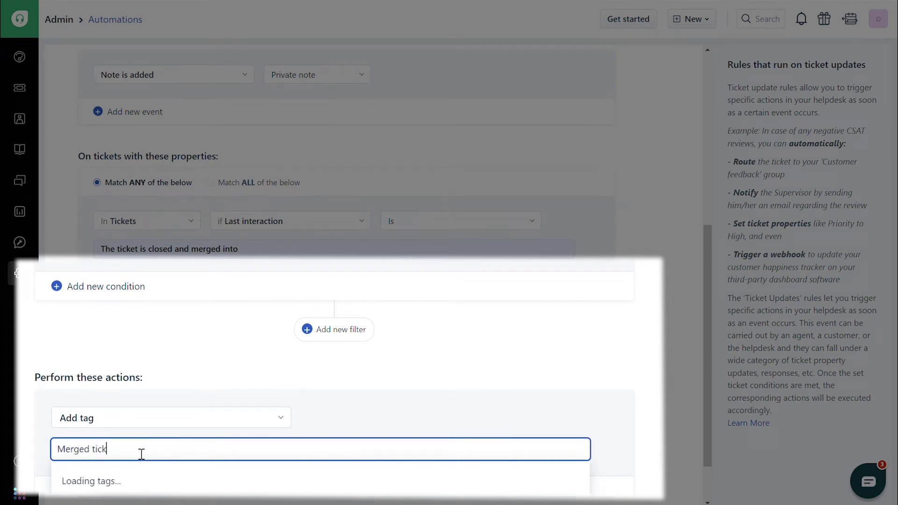
pyautogui.write('et')
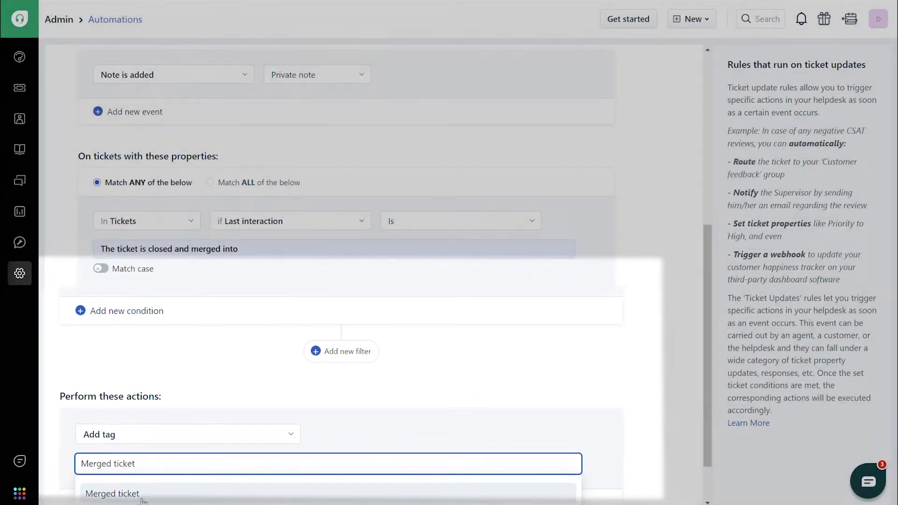
# Confirm the 'Merged ticket' tag, preview the rule, and save and enable it
pyautogui.click(131, 480)
pyautogui.scroll(-2, 160, 485)
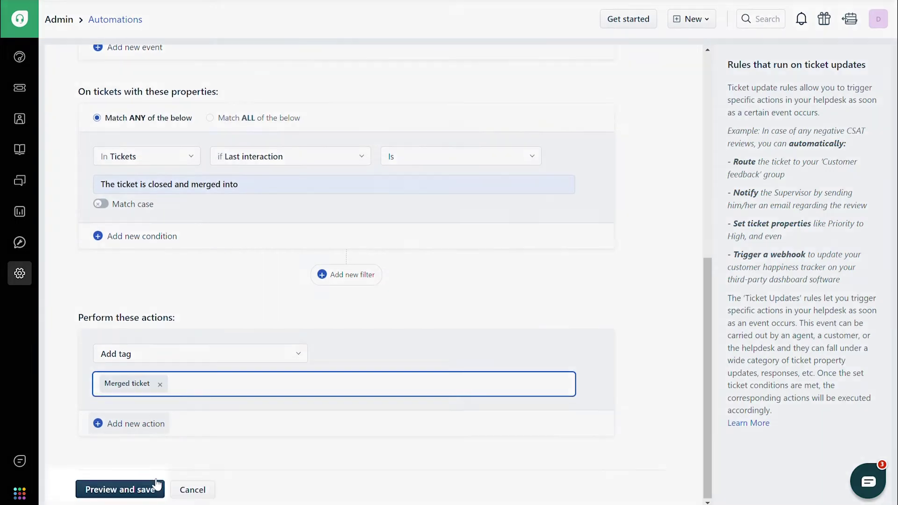
pyautogui.click(130, 495)
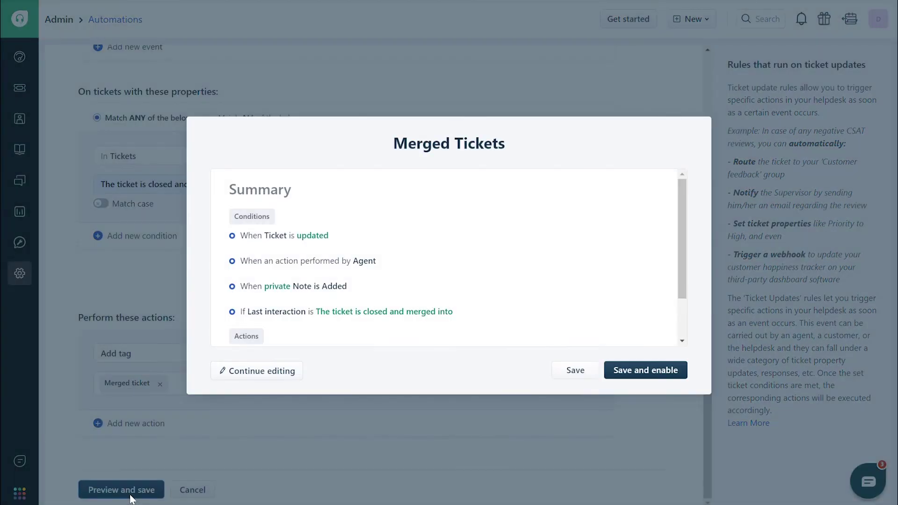
pyautogui.scroll(-2, 433, 310)
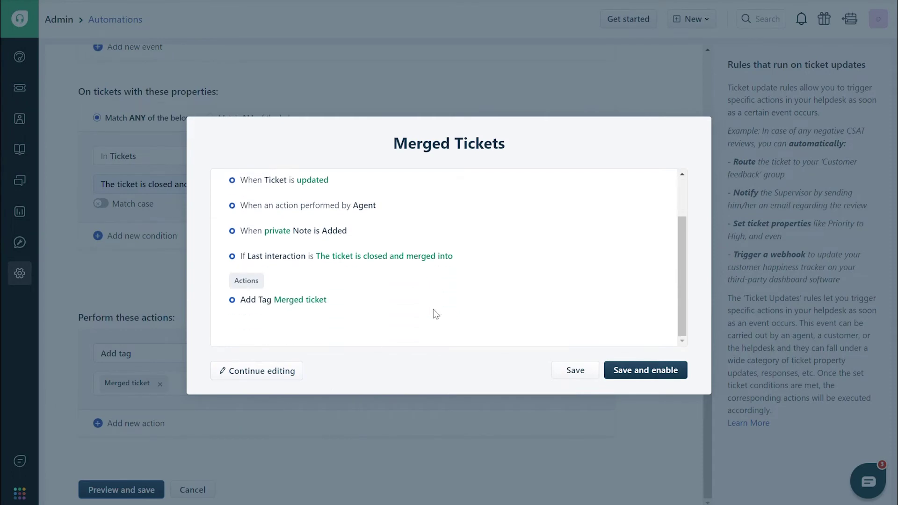
pyautogui.click(636, 375)
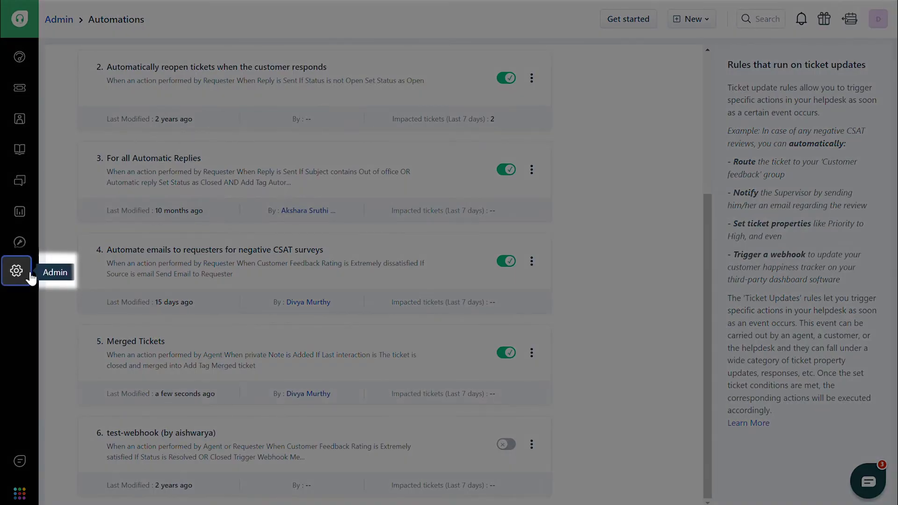
# Return to Admin and open the Ticket Updates automation rules
pyautogui.click(32, 279)
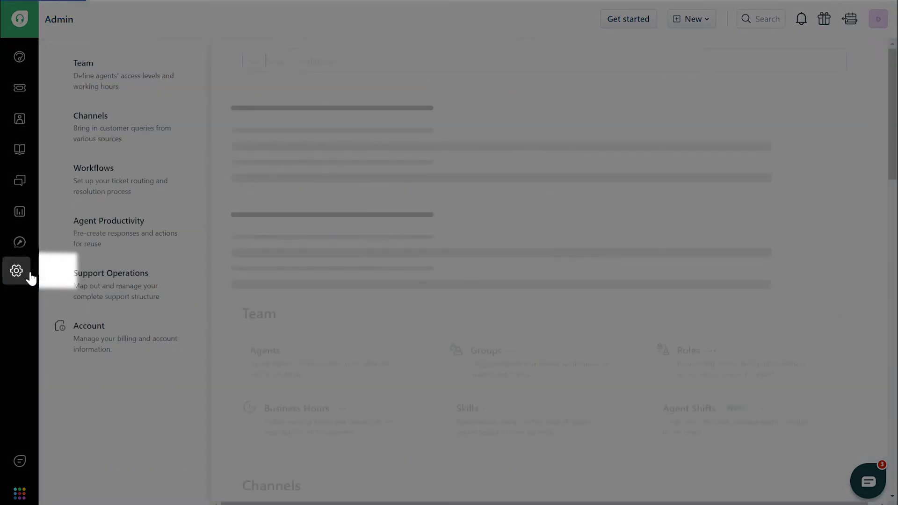
pyautogui.scroll(-5, 364, 361)
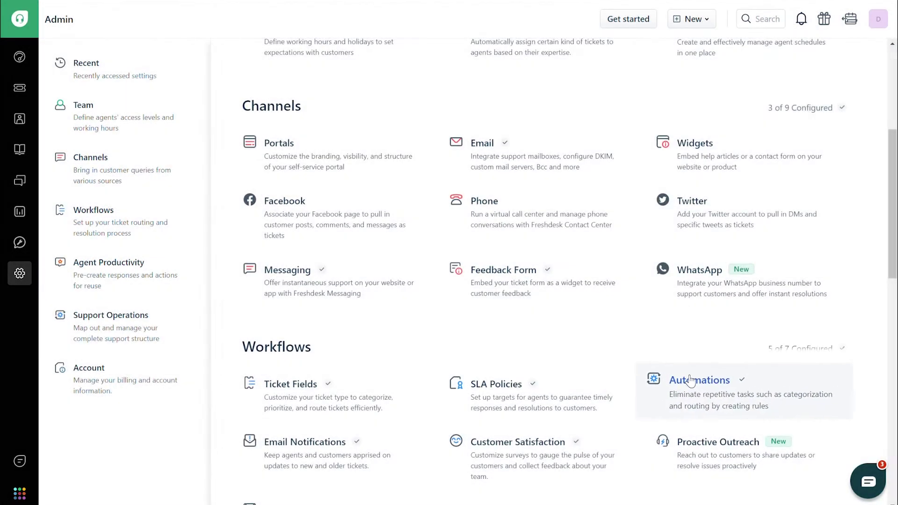
pyautogui.click(672, 377)
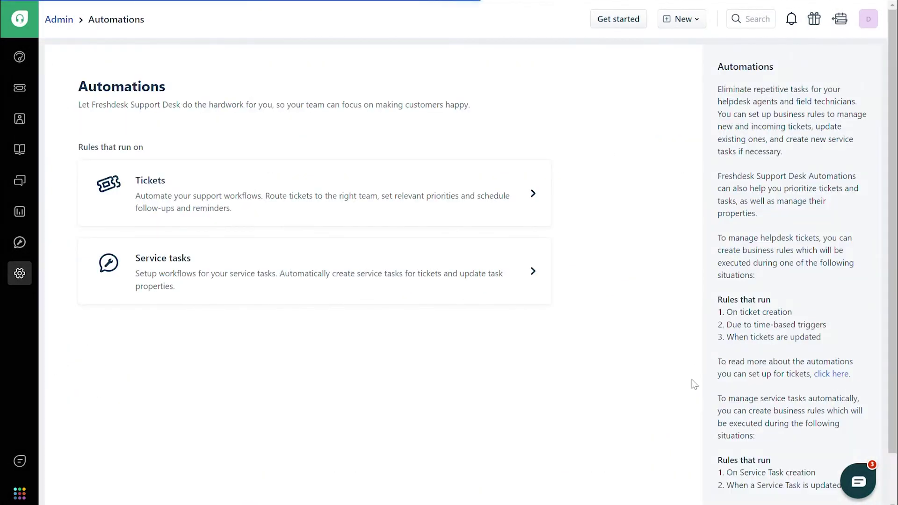
pyautogui.click(367, 189)
pyautogui.click(280, 115)
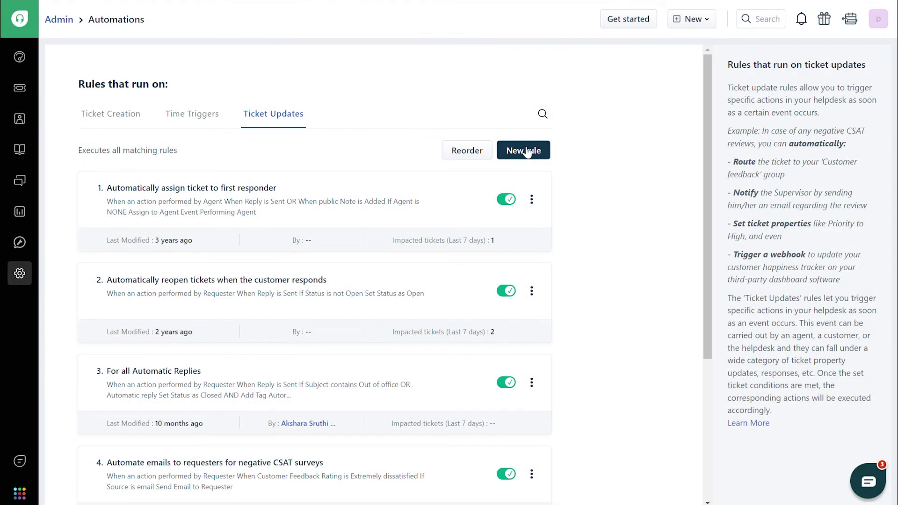
# Start a new rule named 'Ticket closed notification', performed by Agent
pyautogui.click(524, 150)
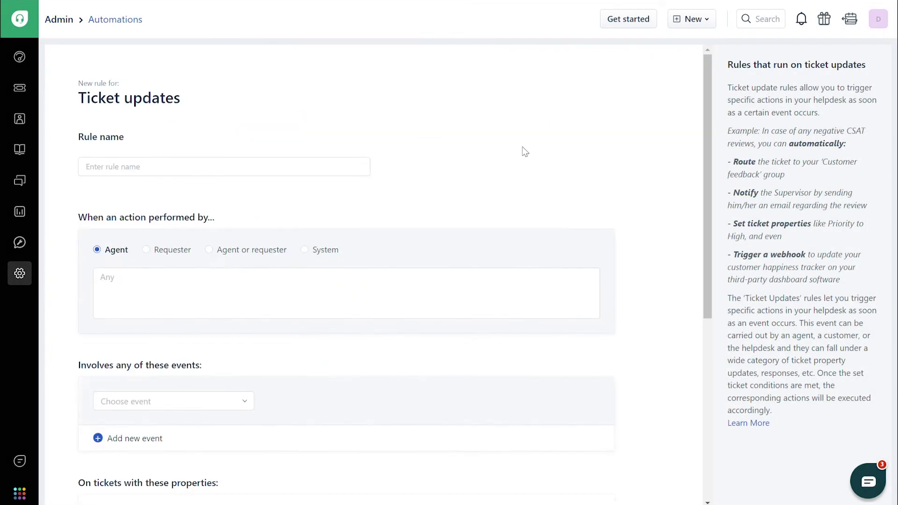
pyautogui.click(307, 176)
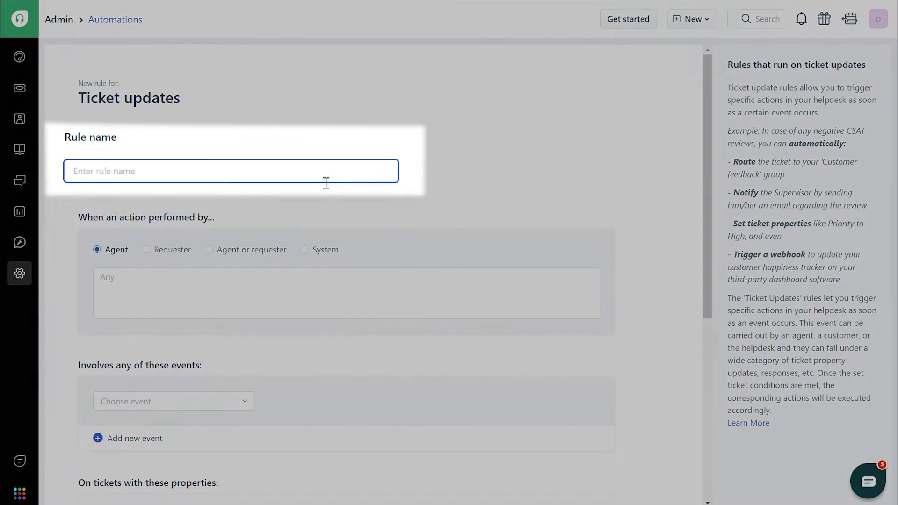
pyautogui.write('Ticket closed notif')
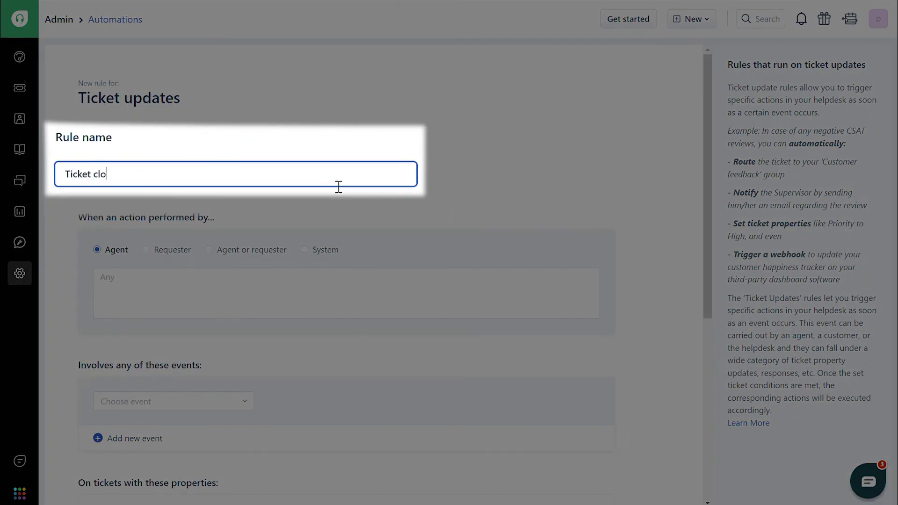
pyautogui.write('ication')
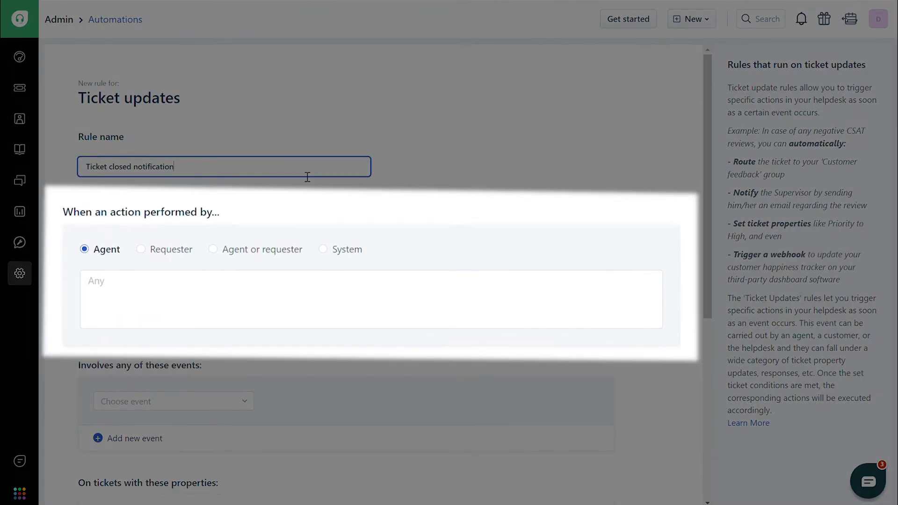
pyautogui.click(111, 256)
pyautogui.scroll(-1, 115, 256)
pyautogui.scroll(-2, 119, 257)
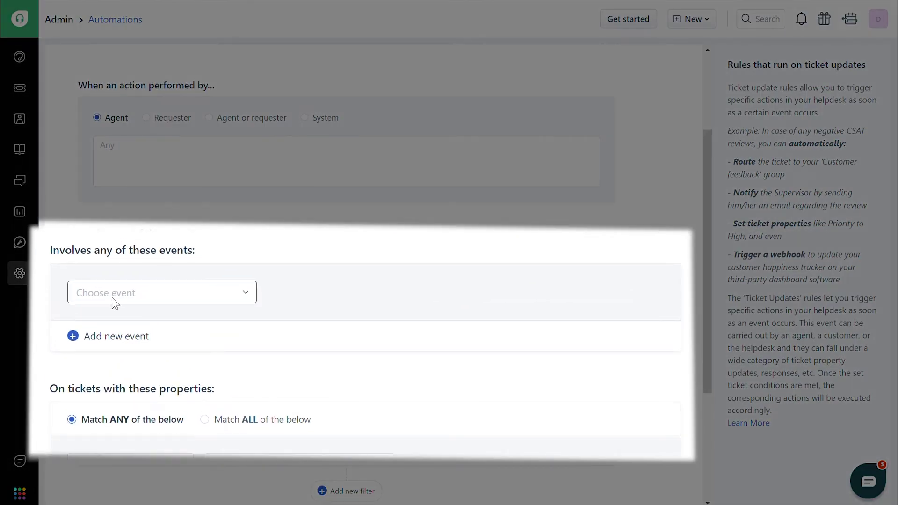
# Trigger the rule when the status changes from Any status to Closed
pyautogui.click(114, 300)
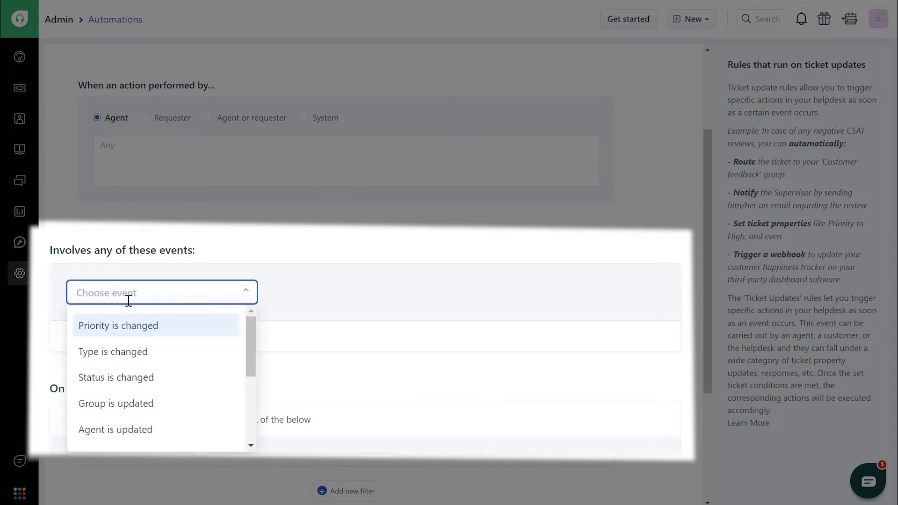
pyautogui.click(139, 380)
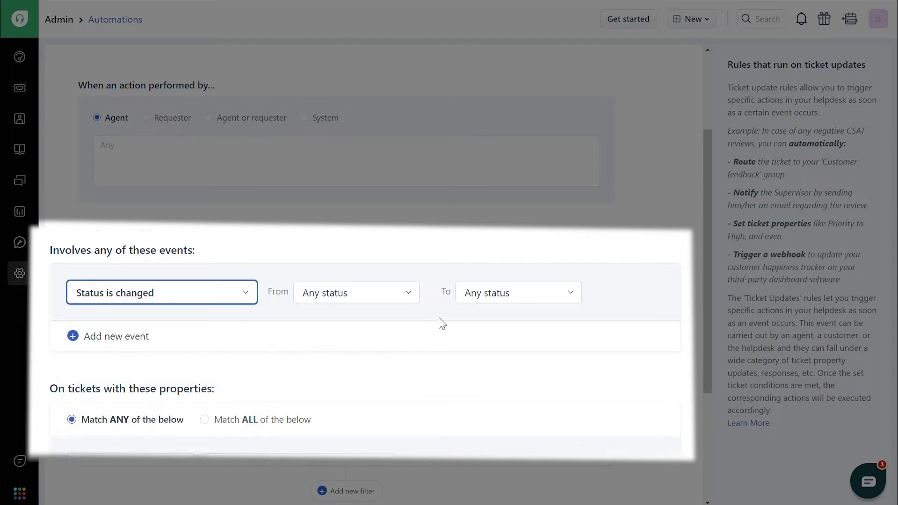
pyautogui.click(489, 297)
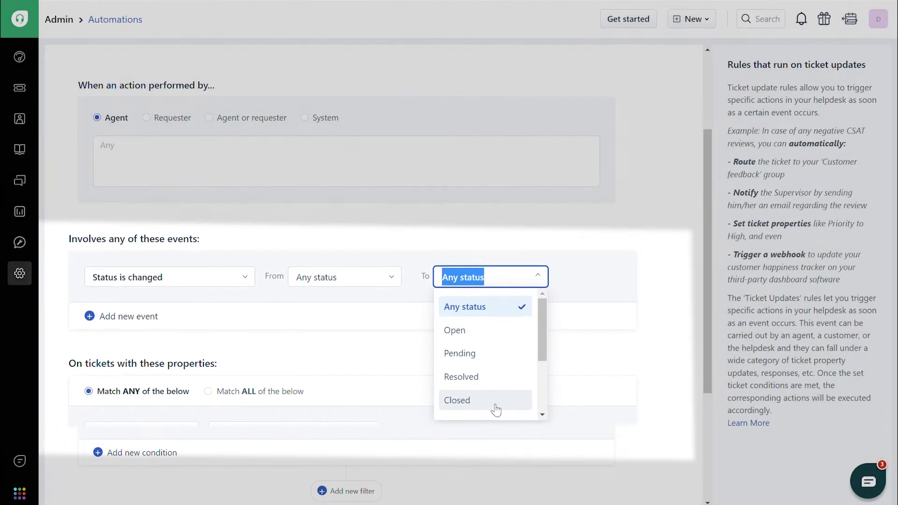
pyautogui.click(524, 435)
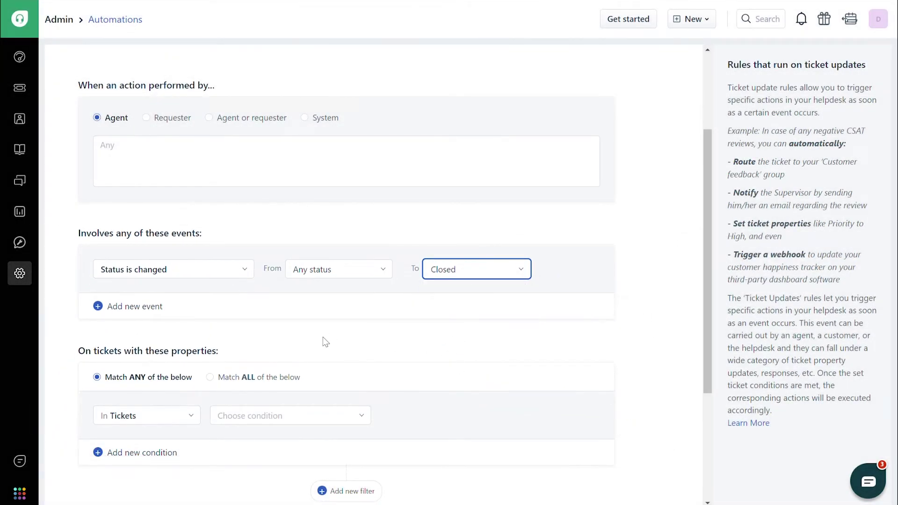
pyautogui.scroll(-1, 325, 342)
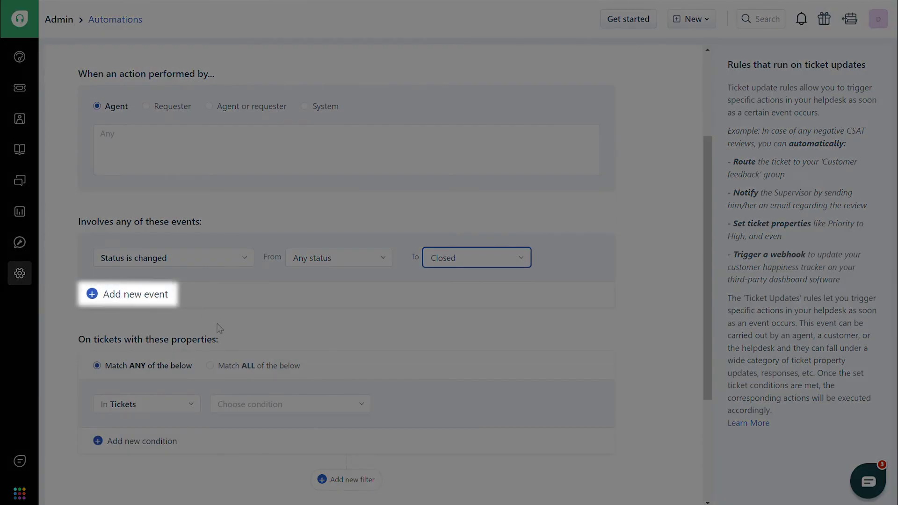
pyautogui.scroll(-2, 220, 335)
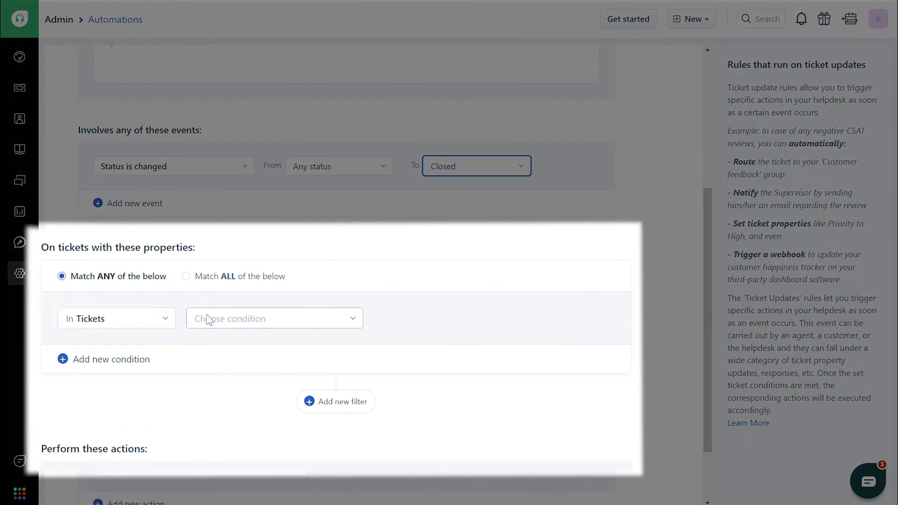
# Add the ticket condition Tag contains none of 'Merged ticket'
pyautogui.click(220, 320)
pyautogui.scroll(-8, 238, 374)
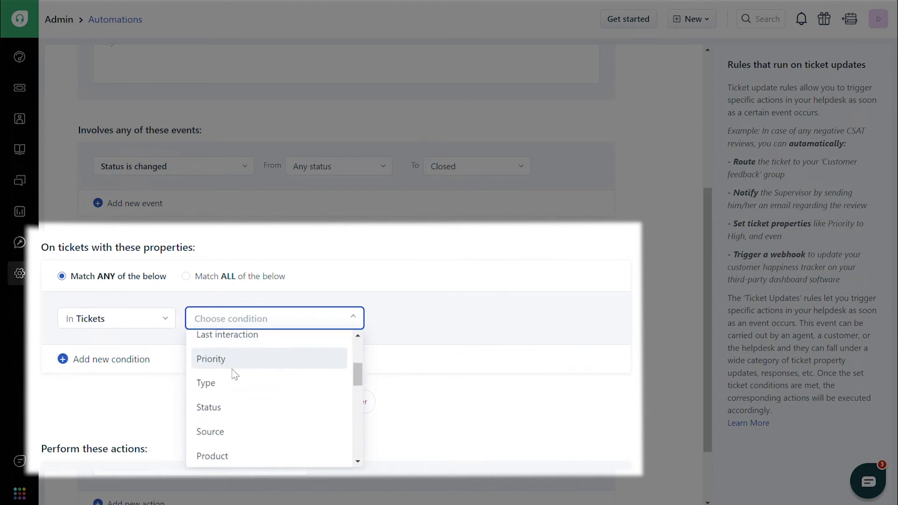
pyautogui.click(213, 438)
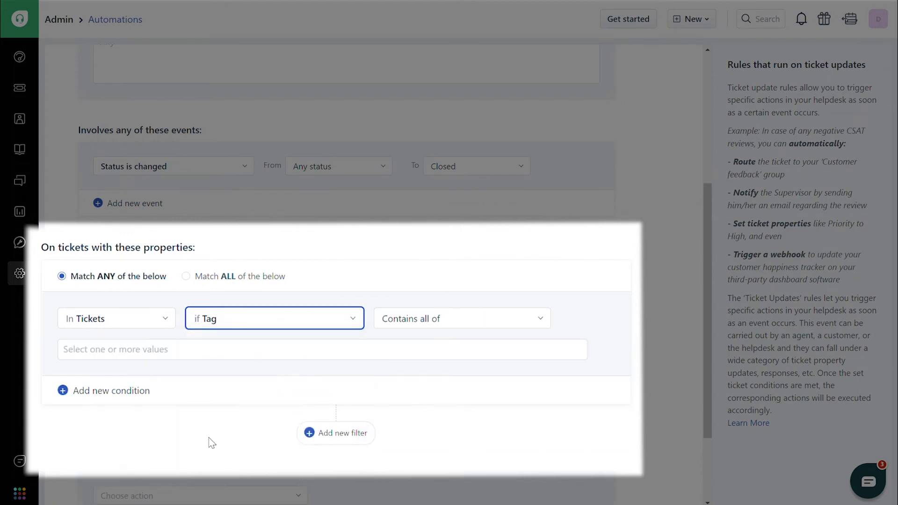
pyautogui.click(430, 320)
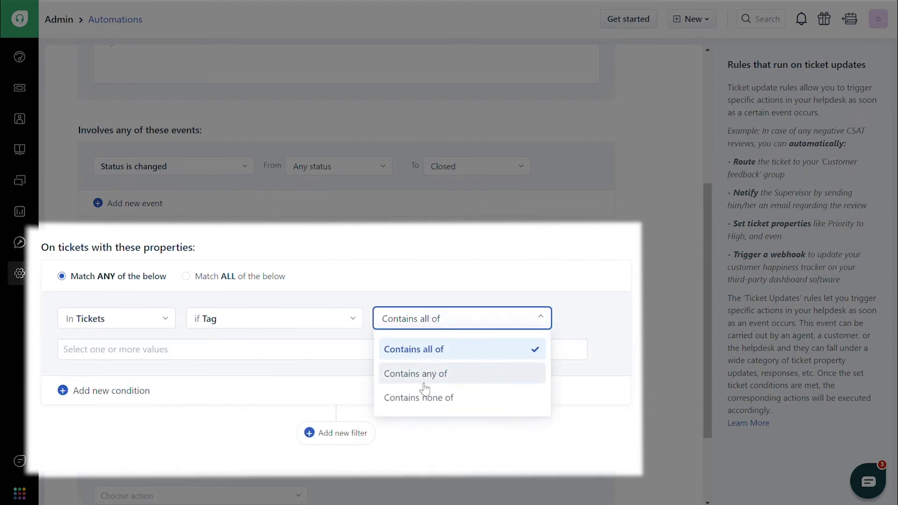
pyautogui.click(418, 405)
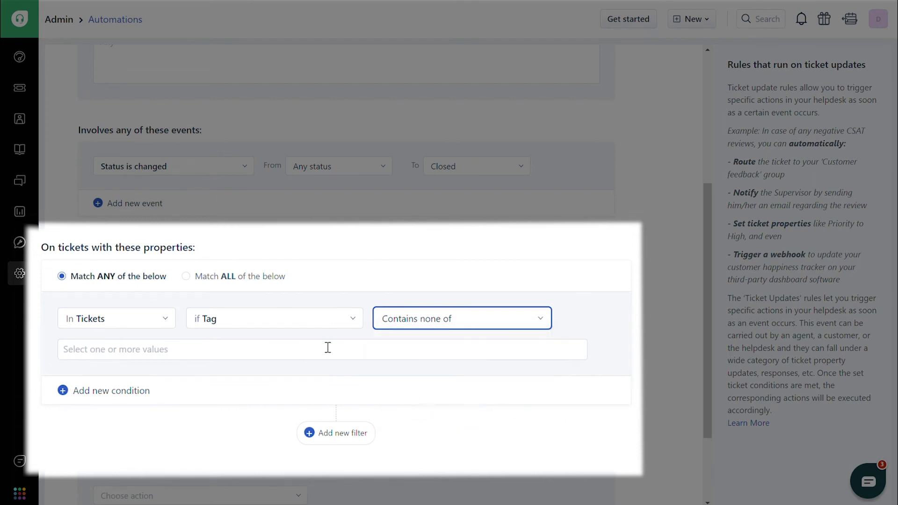
pyautogui.click(309, 354)
pyautogui.write('Merged ticket')
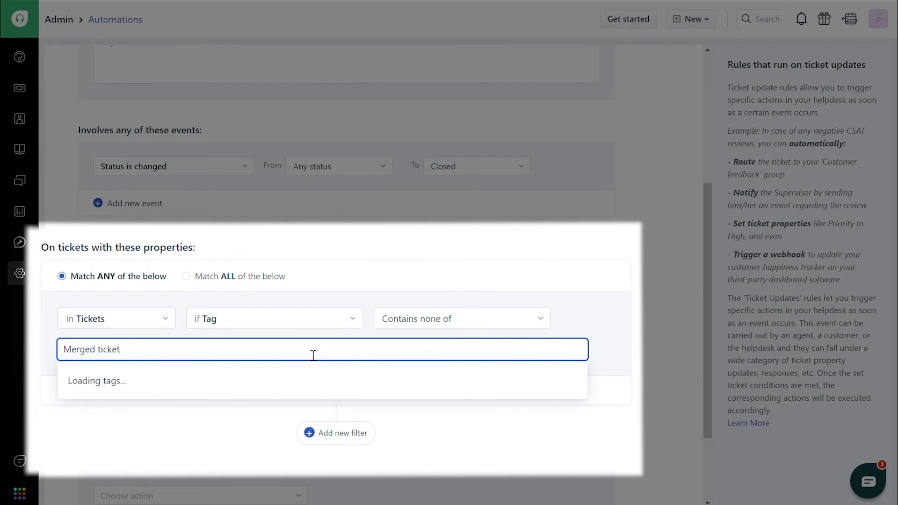
pyautogui.click(243, 387)
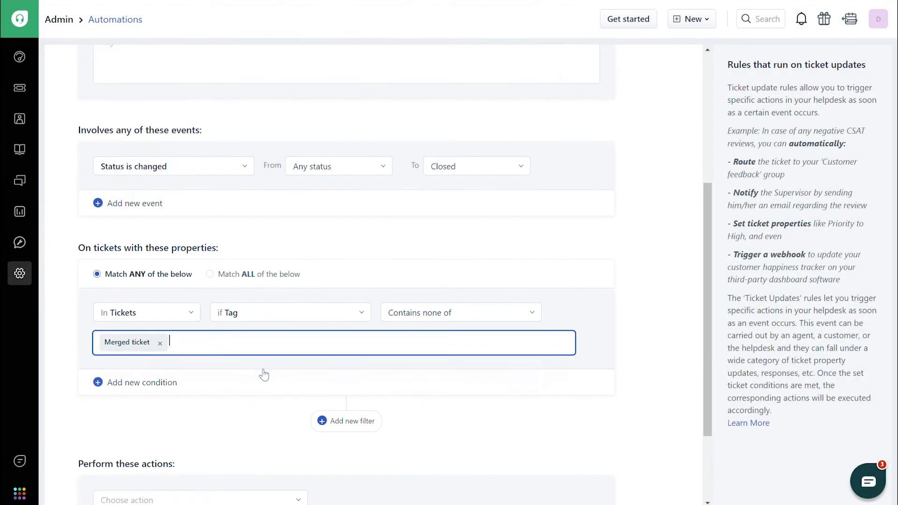
pyautogui.scroll(-3, 264, 375)
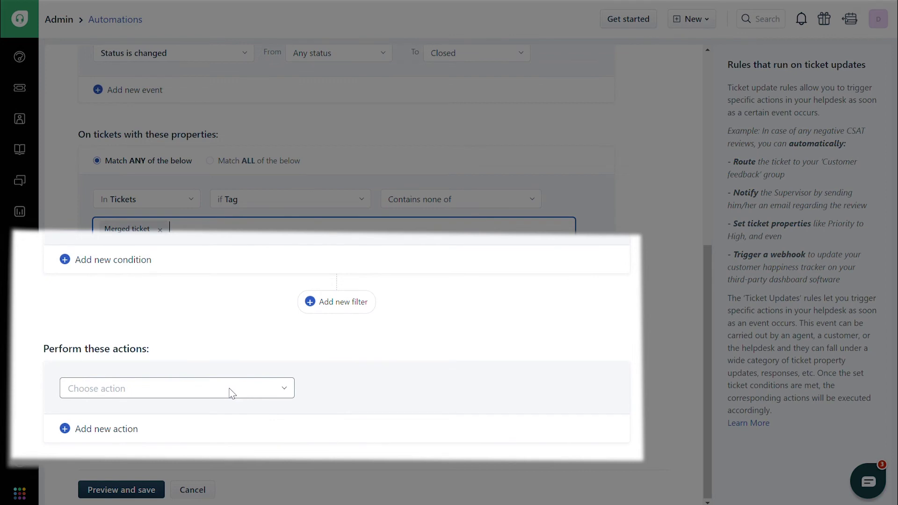
# Add a Send email to requester action with the subject 'CSAT Survey'
pyautogui.click(229, 389)
pyautogui.scroll(-1, 243, 360)
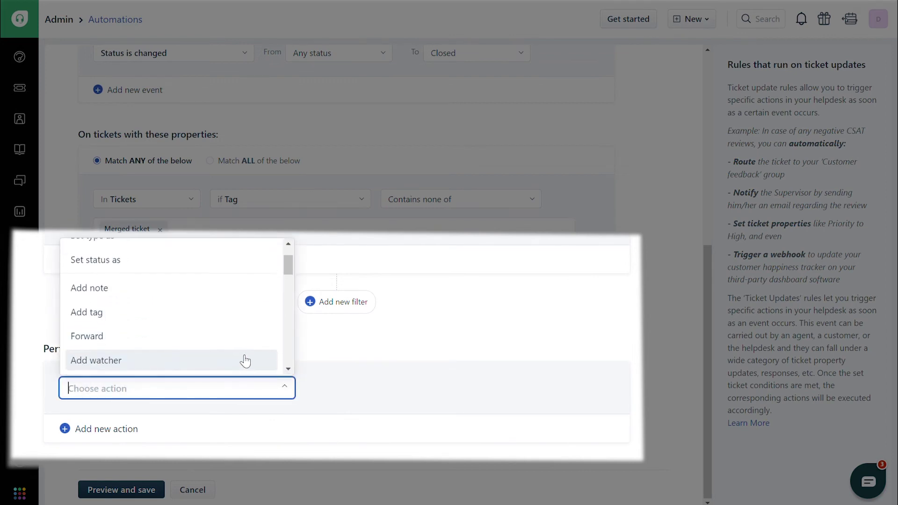
pyautogui.scroll(-5, 245, 362)
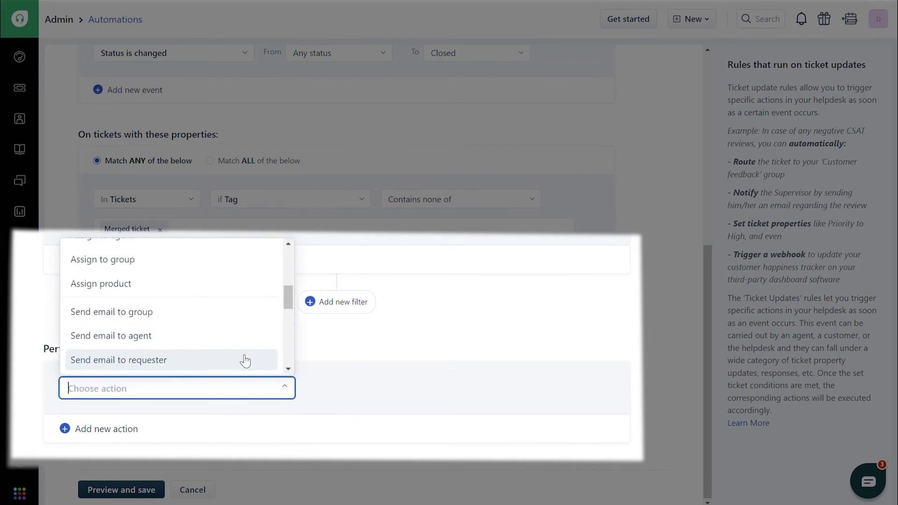
pyautogui.click(230, 365)
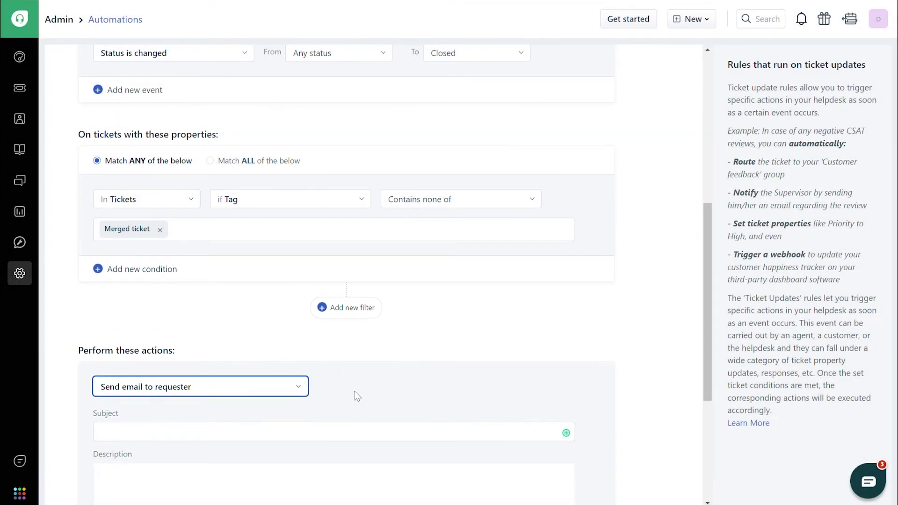
pyautogui.scroll(-1, 355, 393)
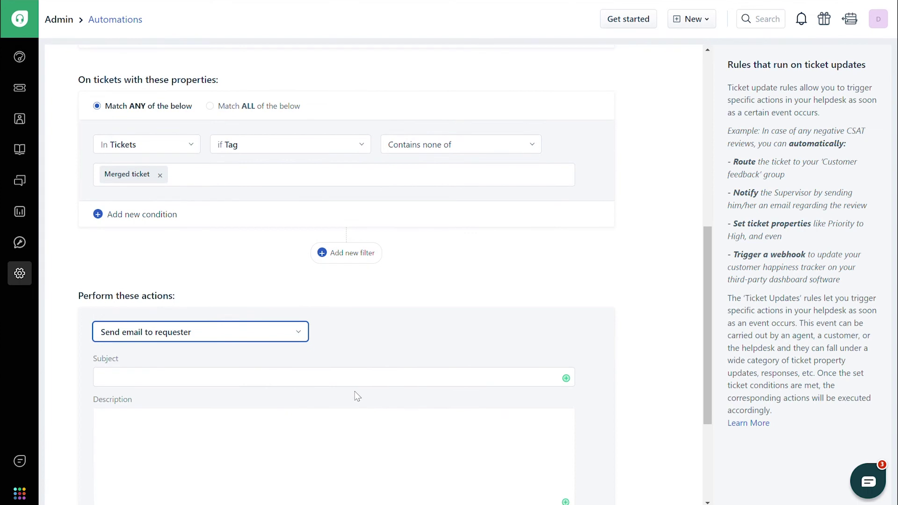
pyautogui.click(349, 386)
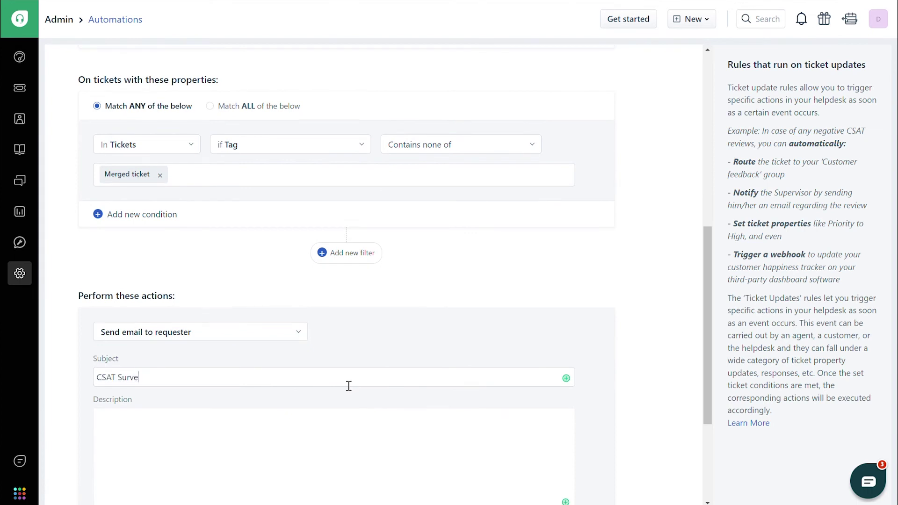
pyautogui.scroll(-1, 348, 387)
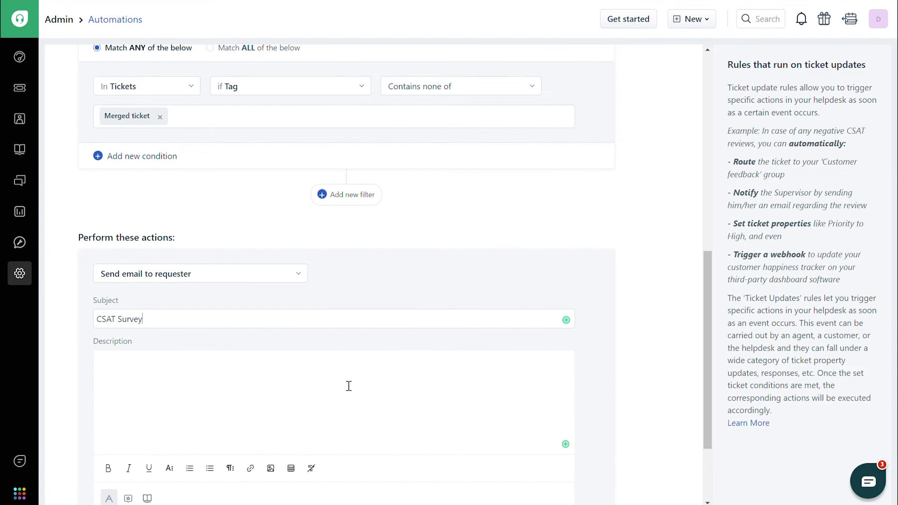
pyautogui.click(566, 445)
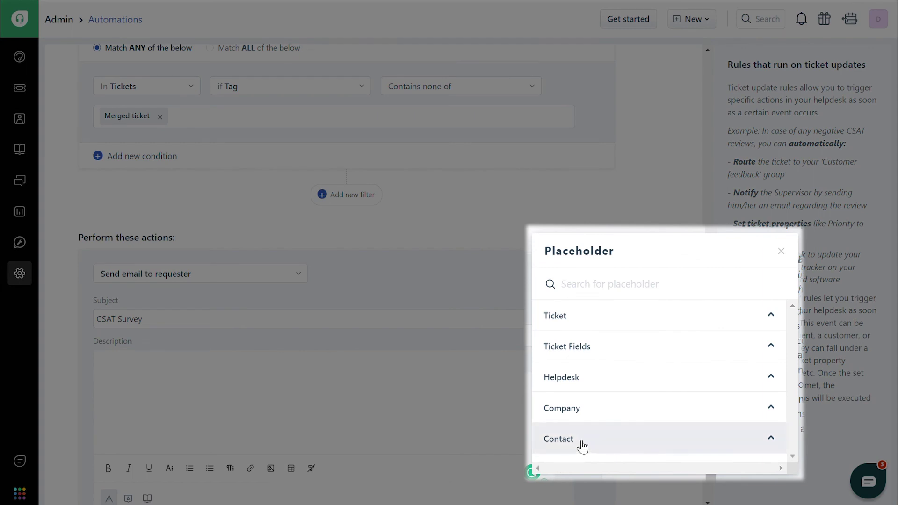
# Insert the Satisfaction survey placeholder {{ticket.satisfaction_survey}} into the email description
pyautogui.click(628, 286)
pyautogui.write('satisf')
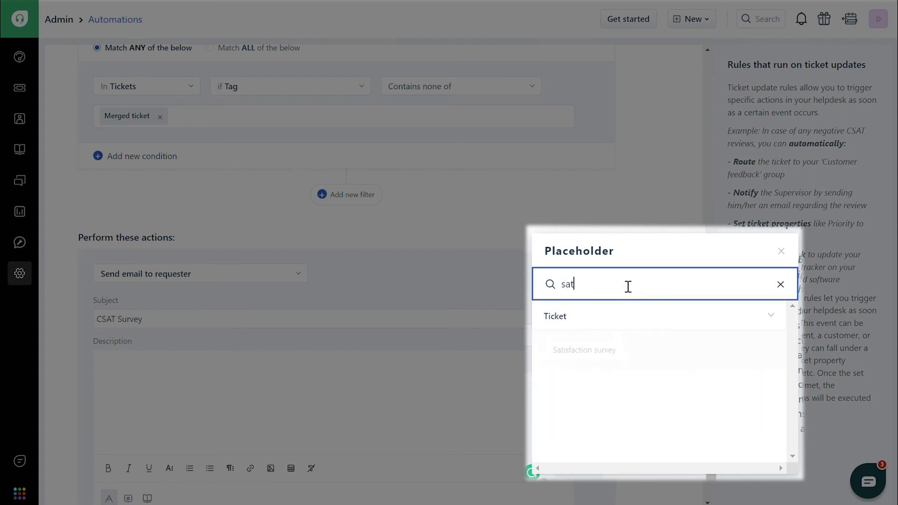
pyautogui.click(580, 355)
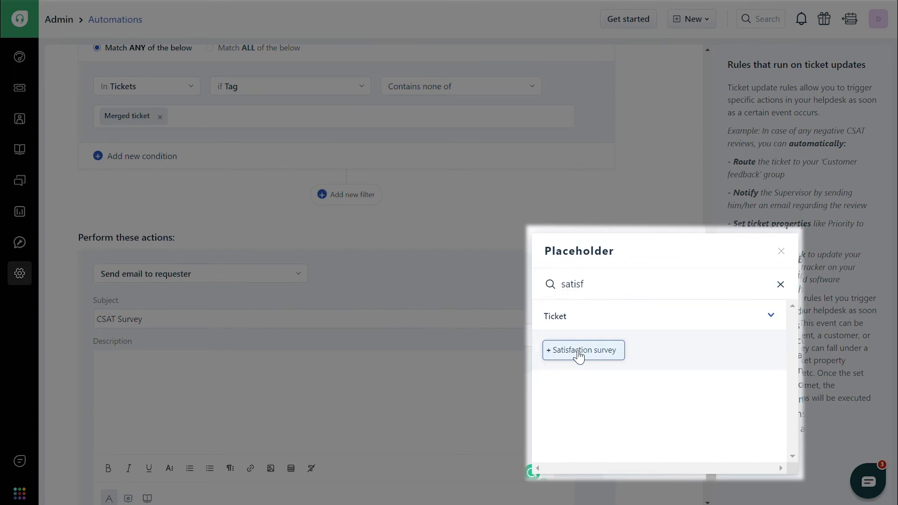
pyautogui.click(476, 420)
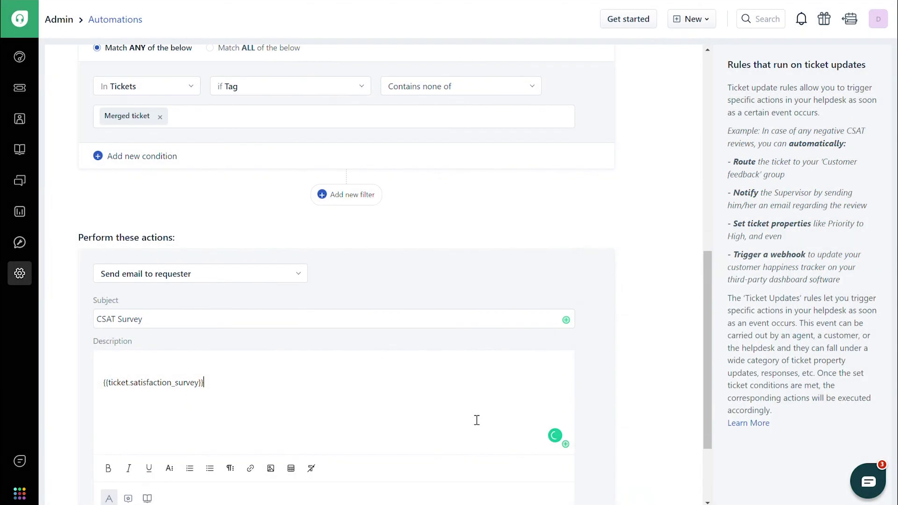
pyautogui.scroll(-3, 477, 420)
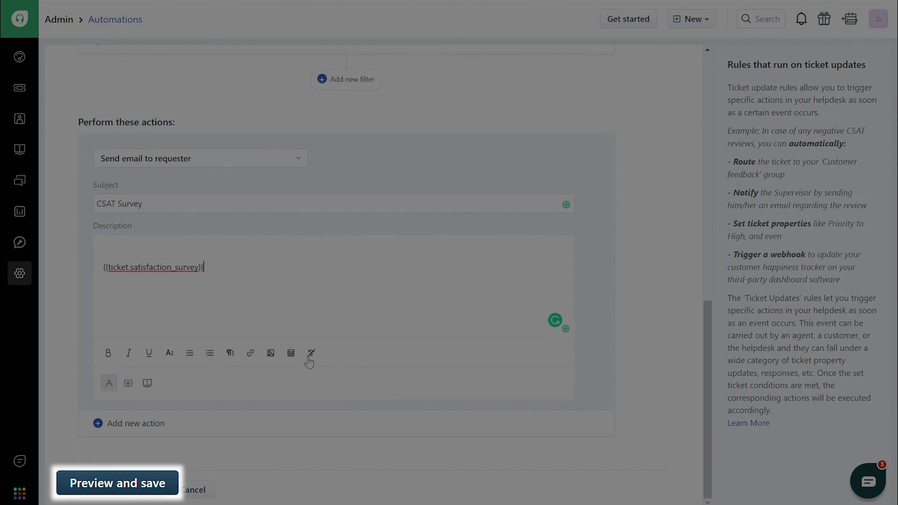
# Preview the 'Ticket closed notification' rule summary, then save and enable it
pyautogui.click(130, 491)
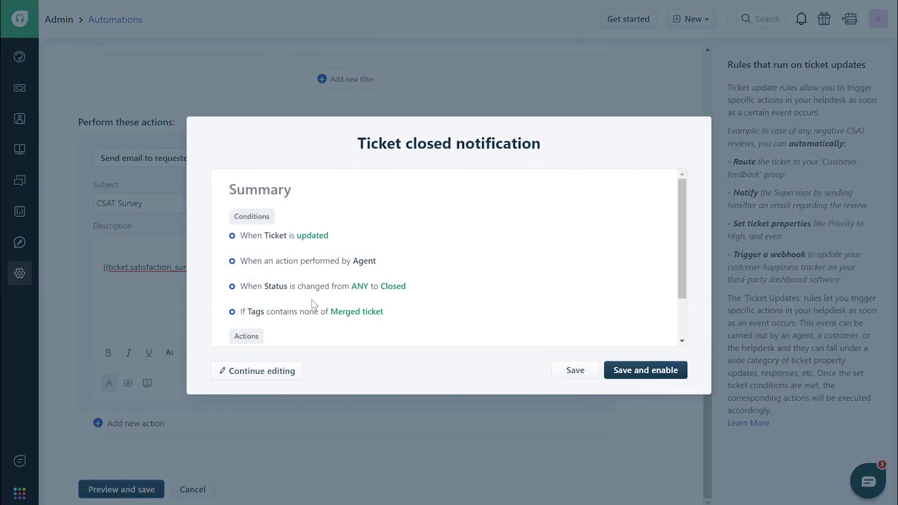
pyautogui.scroll(-2, 327, 280)
pyautogui.click(636, 370)
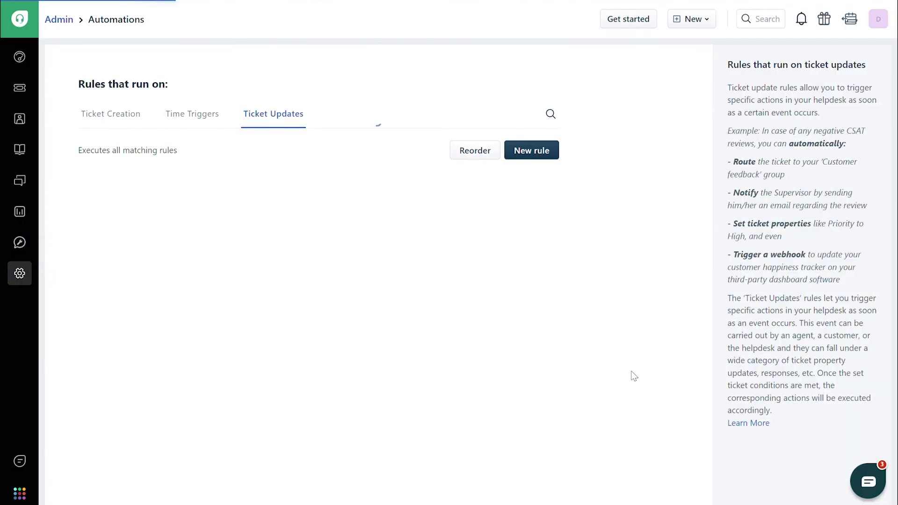